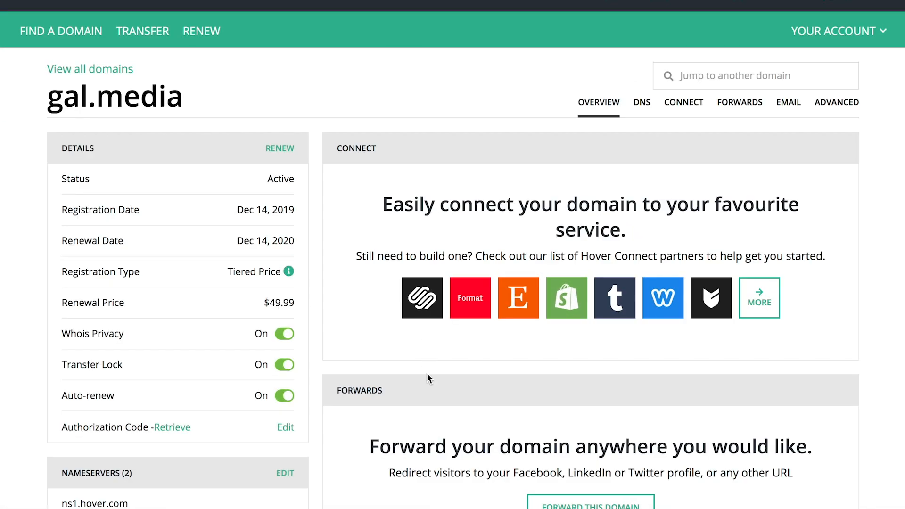
click(424, 315)
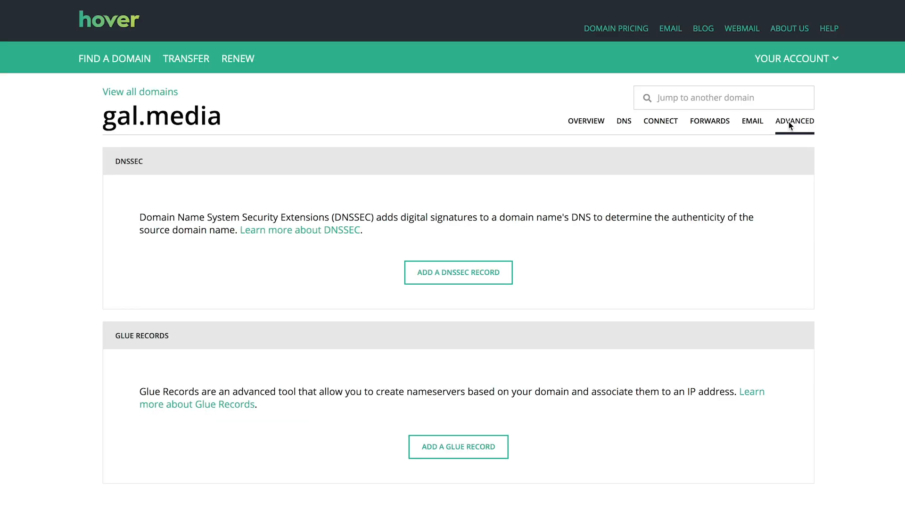
click(669, 29)
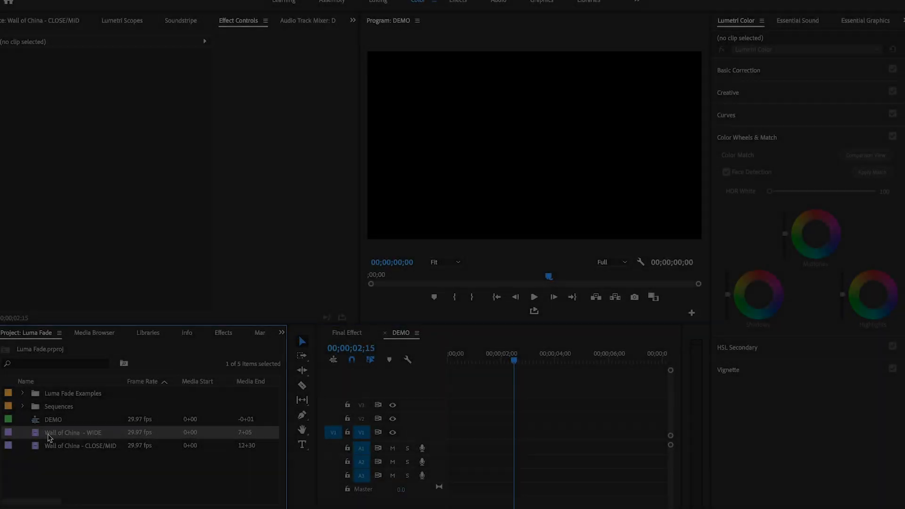
- Preview the Wall of China - CLOSE/MID and Wall of China - WIDE clips in the source monitor
double_click(41, 445)
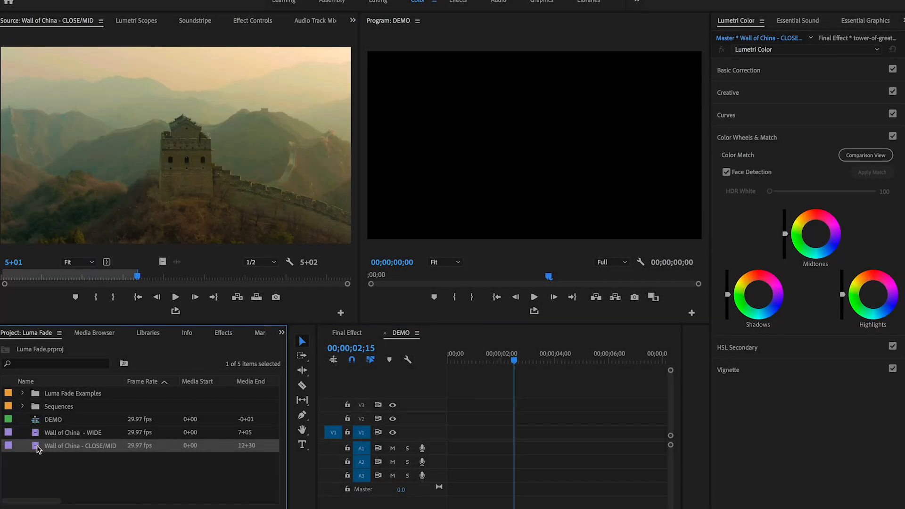
click(37, 434)
double_click(37, 434)
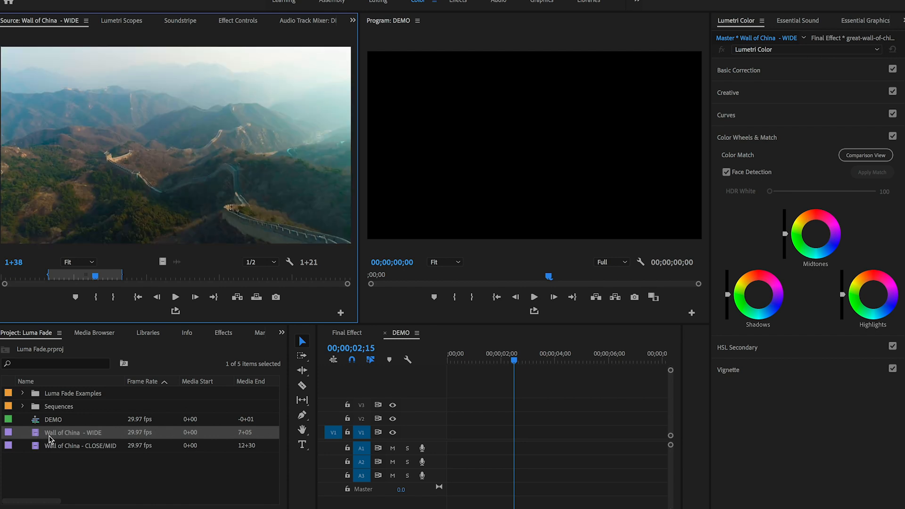
double_click(39, 447)
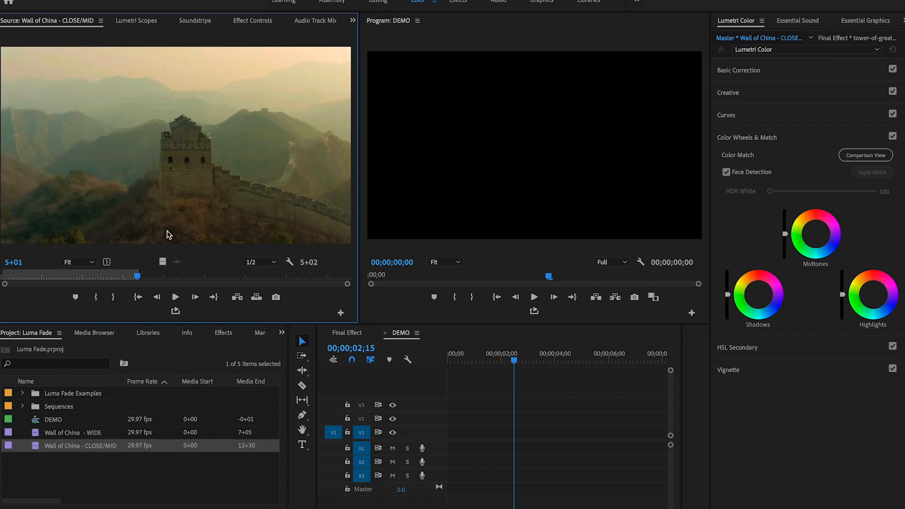
- Place the CLOSE/MID clip's video on V1 at the start of the DEMO sequence, with the WIDE clip above it on V2
drag(161, 263, 445, 443)
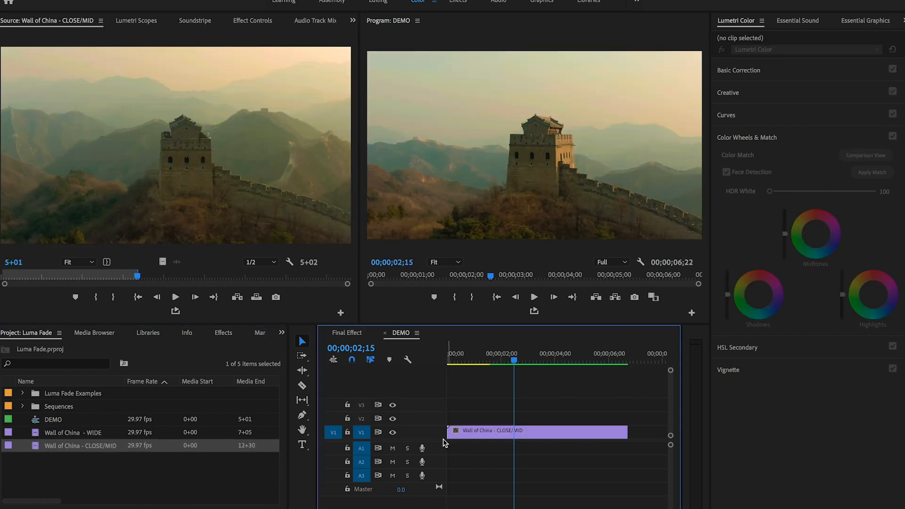
drag(40, 435, 507, 413)
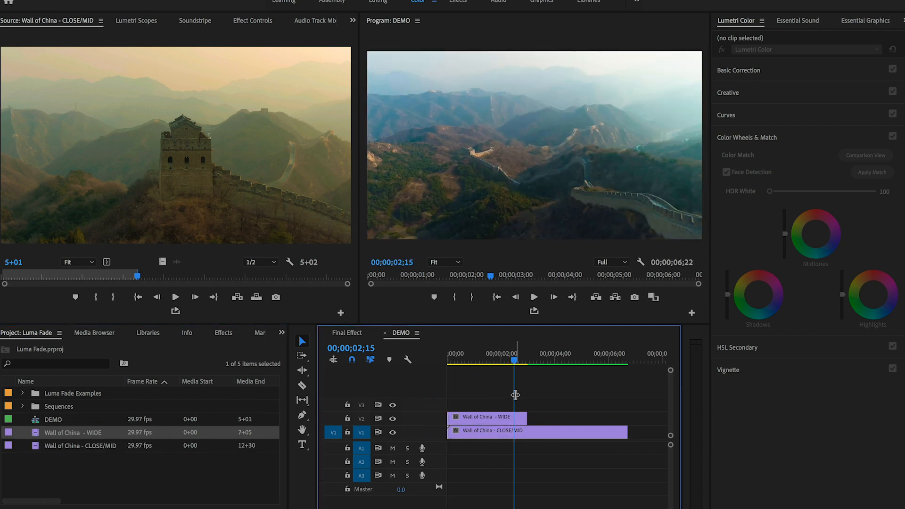
- Turn on the comparison view and set its reference frame to 00;00;03;26 in the CLOSE/MID clip
drag(514, 359, 552, 388)
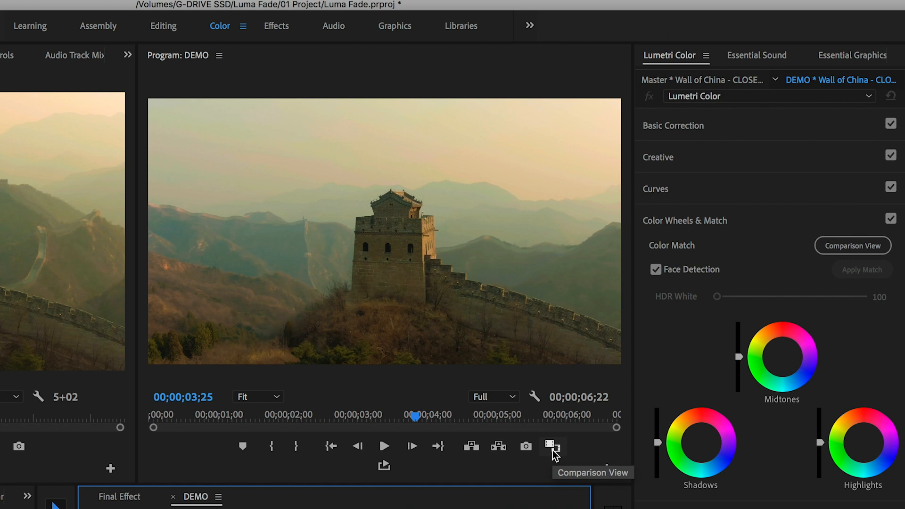
click(552, 447)
drag(138, 309, 72, 311)
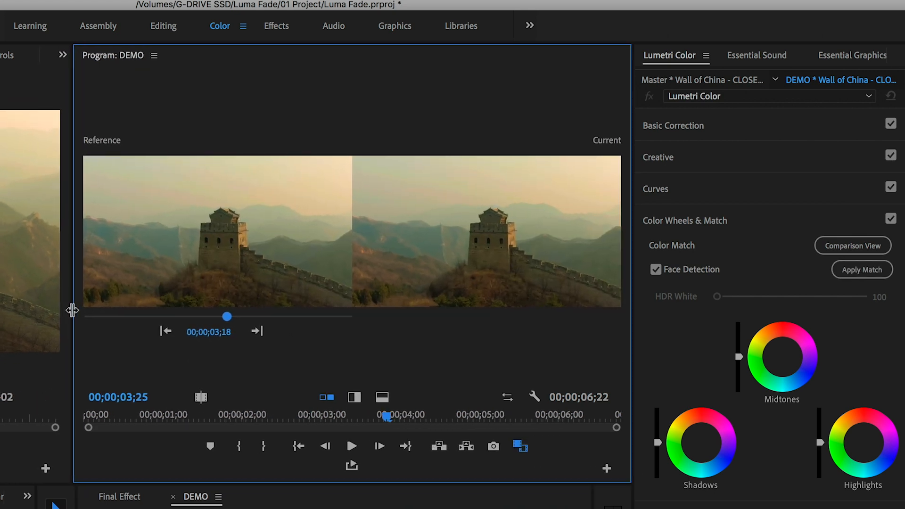
mouse_move(228, 315)
mouse_down()
mouse_move(184, 315)
mouse_move(237, 317)
mouse_up()
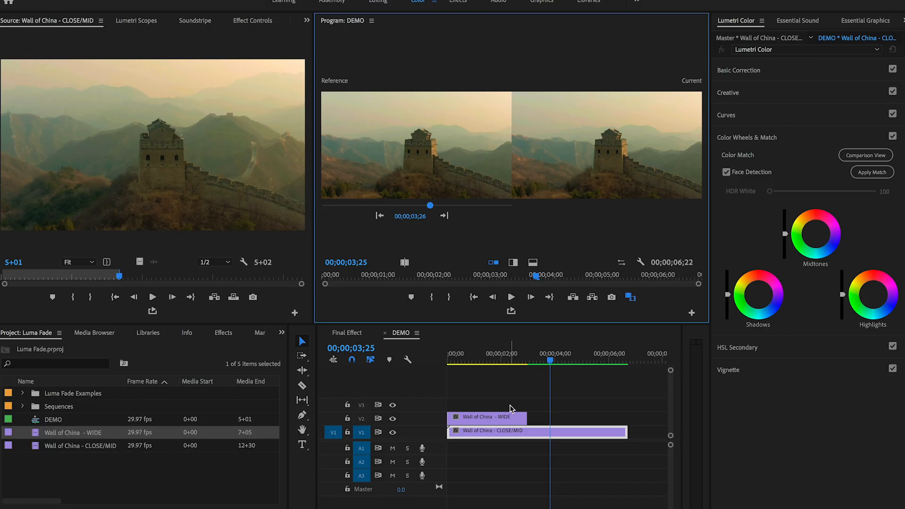
- Color-match the WIDE clip to the reference frame with the current frame at 00;00;02;10, and return to the normal program view
click(511, 418)
mouse_move(516, 360)
mouse_down()
mouse_move(490, 362)
mouse_move(513, 368)
mouse_up()
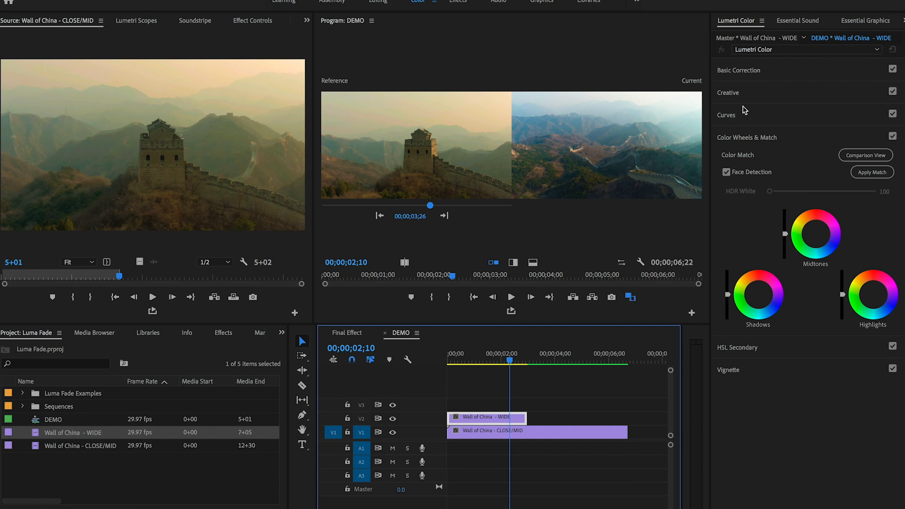
click(736, 23)
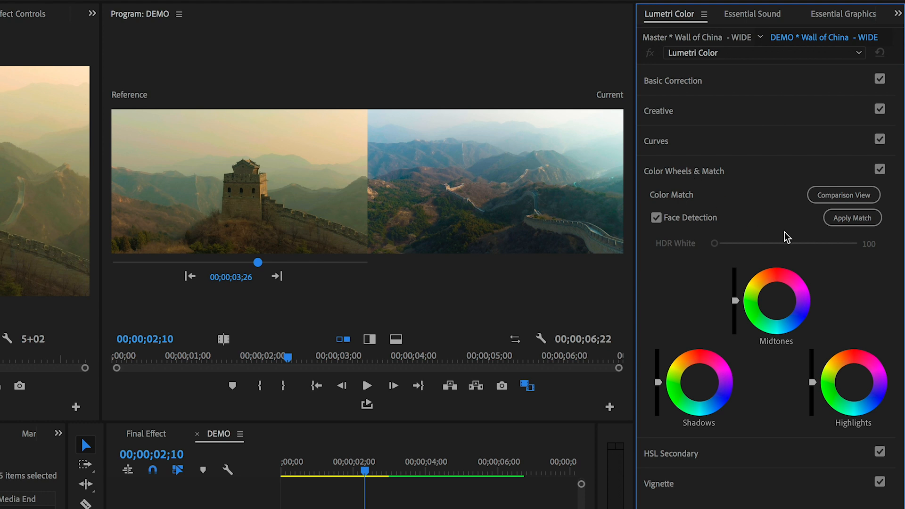
click(845, 226)
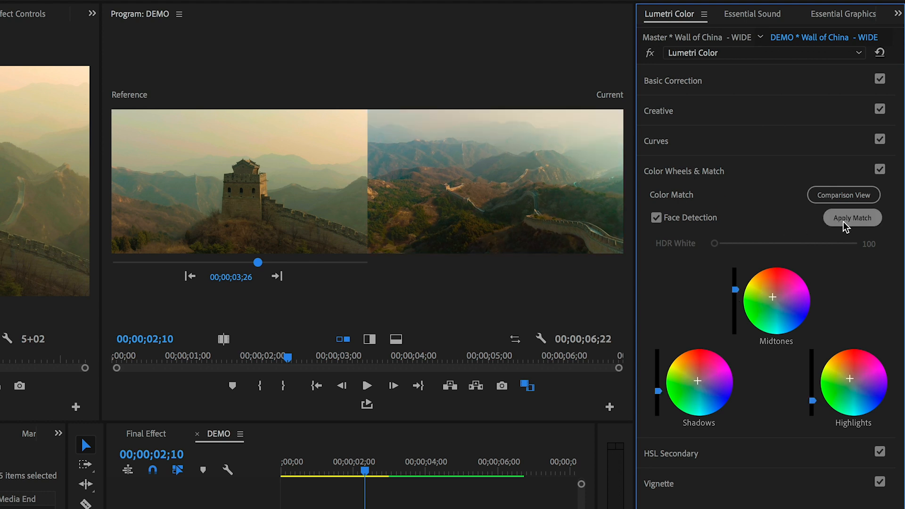
drag(366, 471, 352, 484)
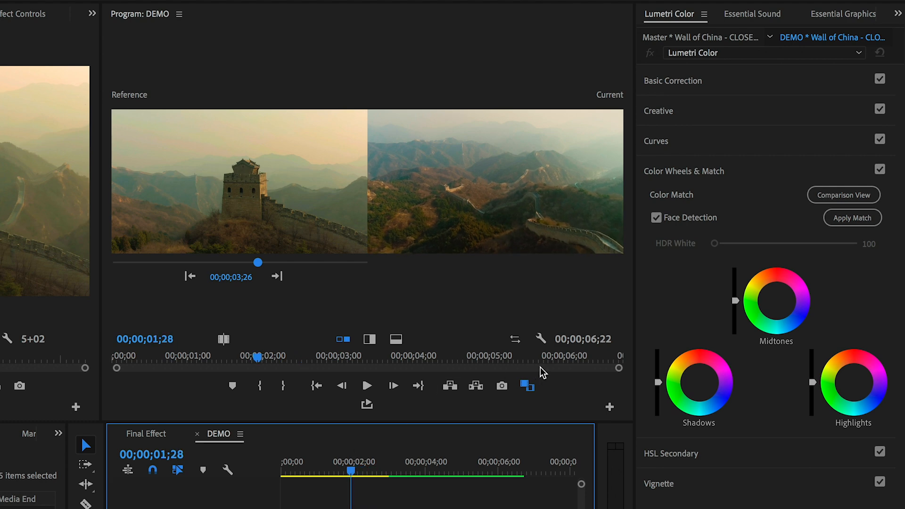
click(527, 386)
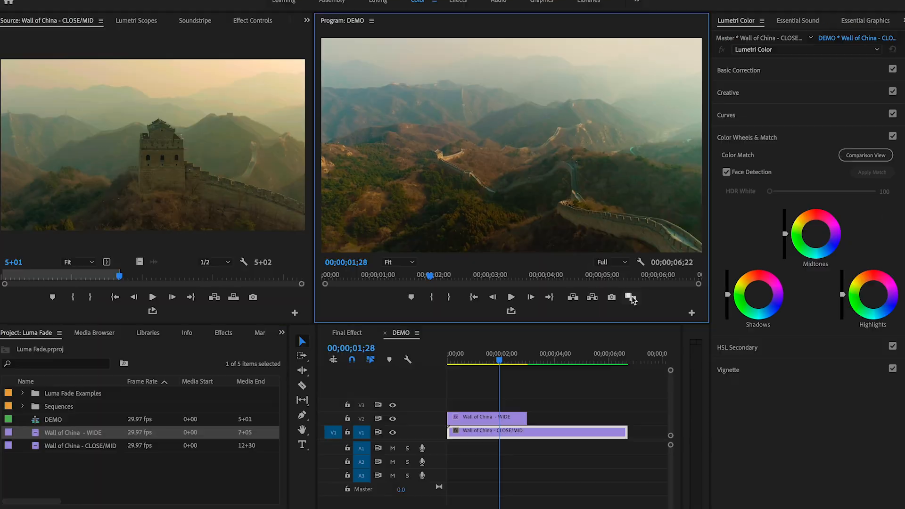
- Trim the WIDE clip on V2 so it runs from the sequence start to 00;00;02;00
drag(503, 359, 472, 367)
drag(450, 419, 472, 419)
click(501, 358)
drag(503, 360, 505, 361)
key(Left)
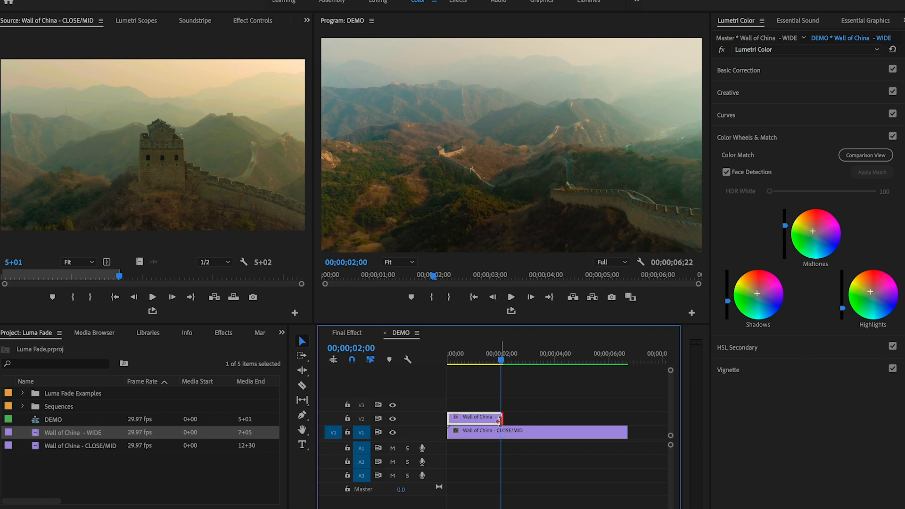
drag(500, 421, 497, 420)
- Import the preset file Luma Fade Transitions.prfpset from the Premiere folder into the effect presets
drag(502, 361, 448, 361)
click(220, 334)
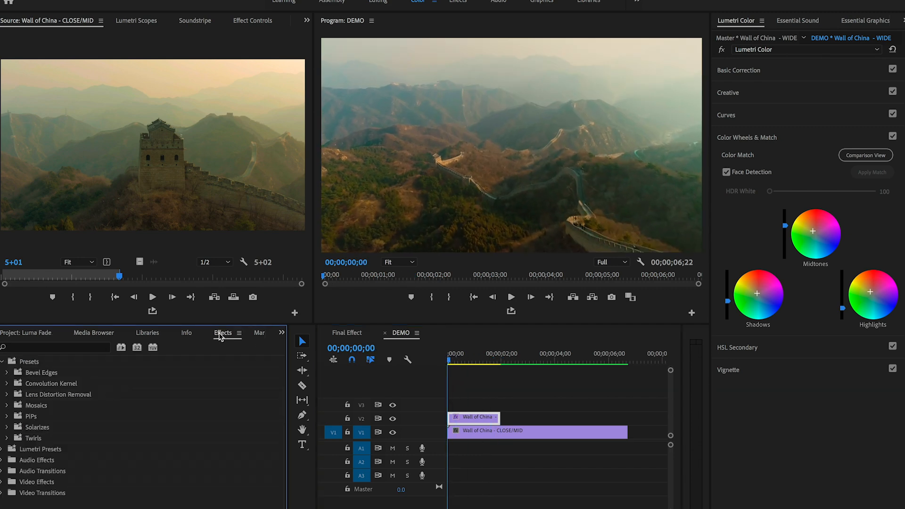
click(42, 364)
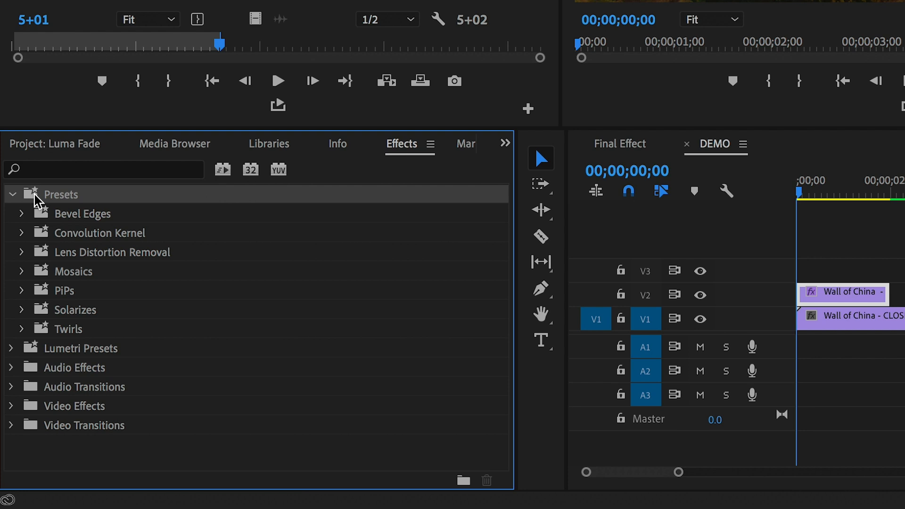
right_click(35, 199)
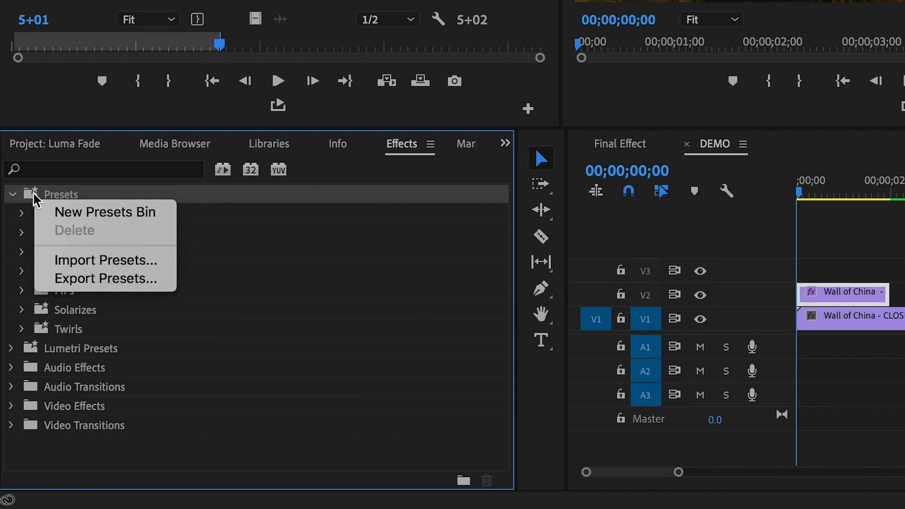
click(48, 265)
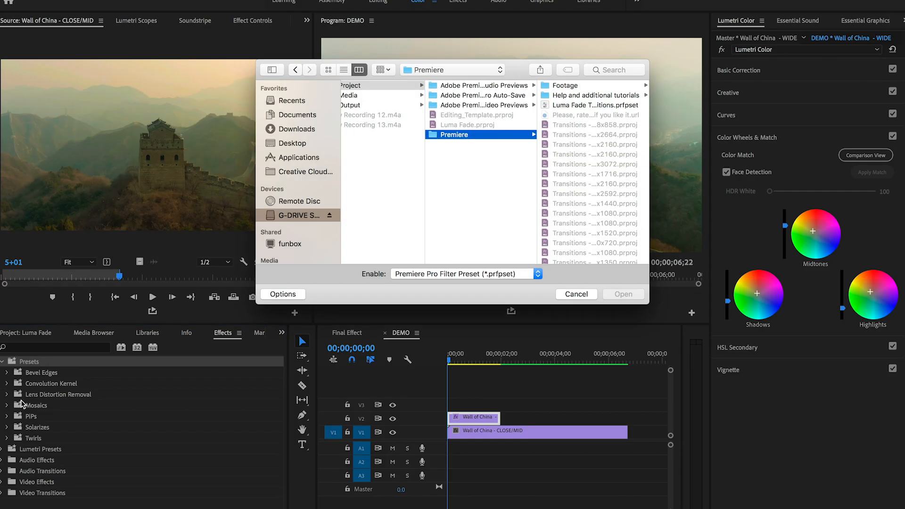
click(569, 106)
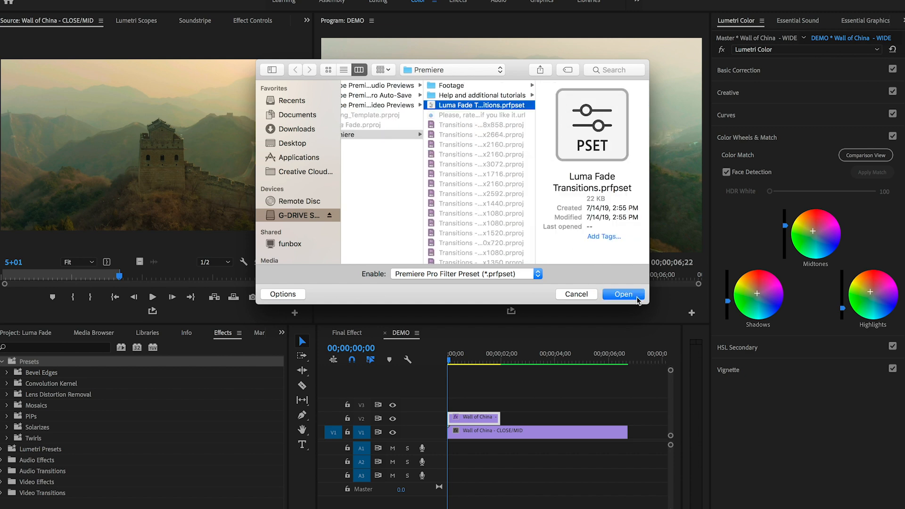
click(637, 298)
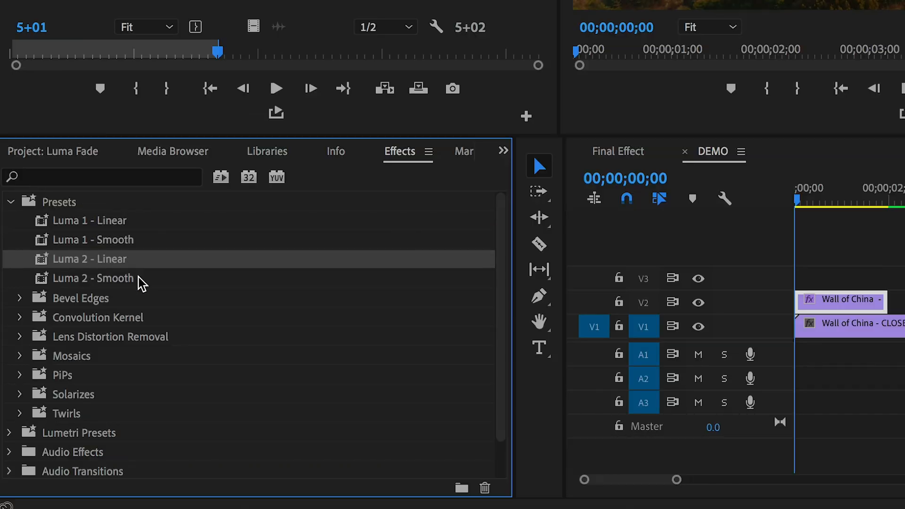
- Apply the Luma 1 - Smooth preset to the WIDE clip on V2 and move both Transition Completion keyframes slightly inward
drag(99, 250, 822, 308)
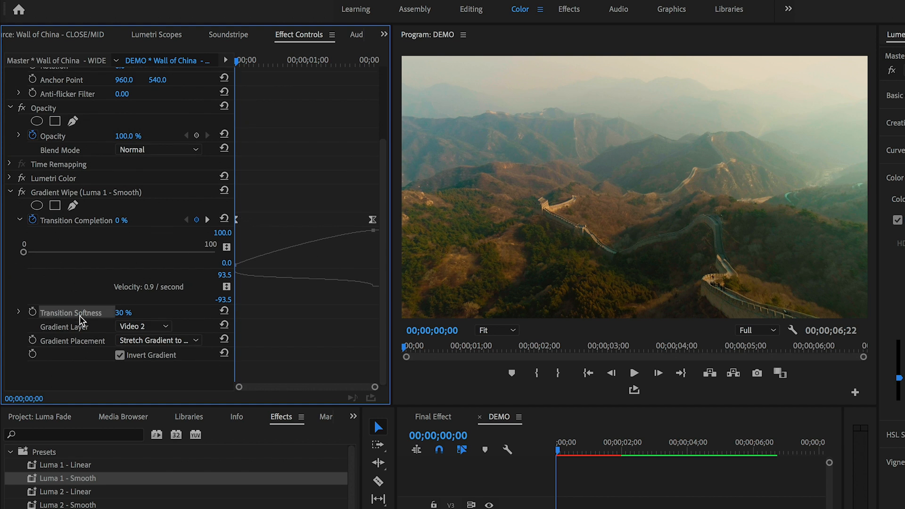
drag(239, 221, 249, 222)
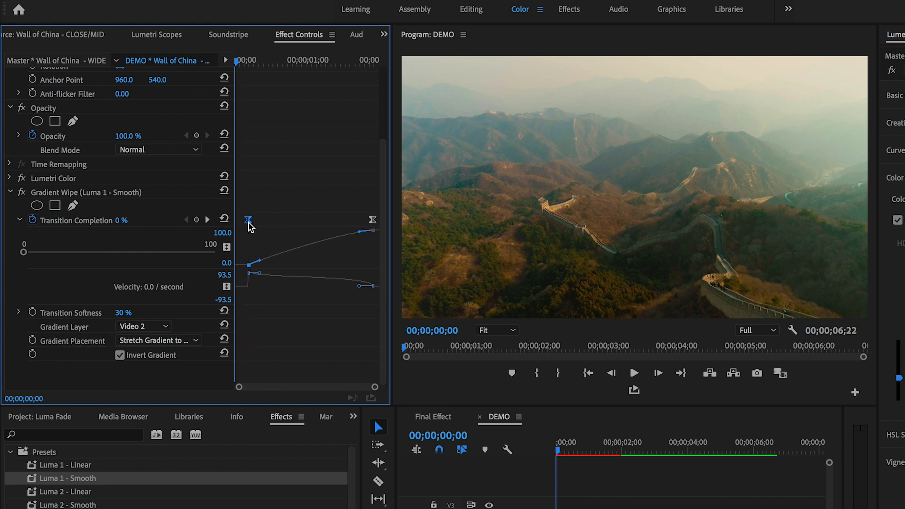
drag(373, 220, 366, 220)
click(243, 60)
drag(246, 62, 355, 90)
mouse_move(366, 219)
mouse_down()
mouse_move(346, 225)
mouse_move(367, 225)
mouse_up()
- Play back and scrub through the gradient wipe between the WIDE and CLOSE/MID clips
drag(343, 62, 254, 82)
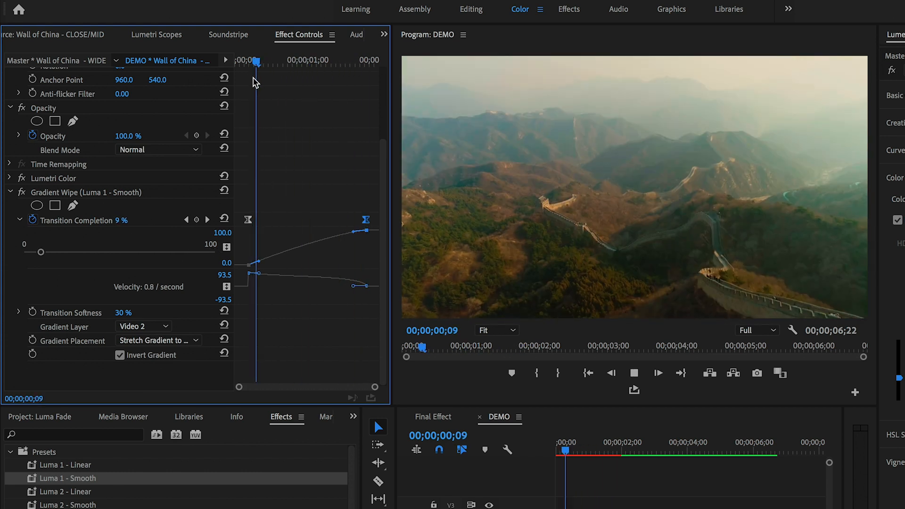
key(space)
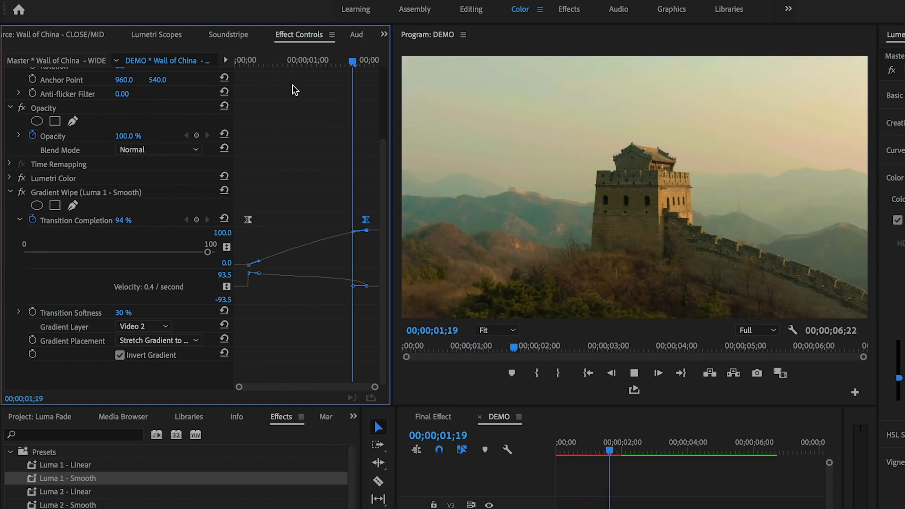
drag(318, 61, 236, 61)
key(space)
key(space)
drag(346, 61, 360, 63)
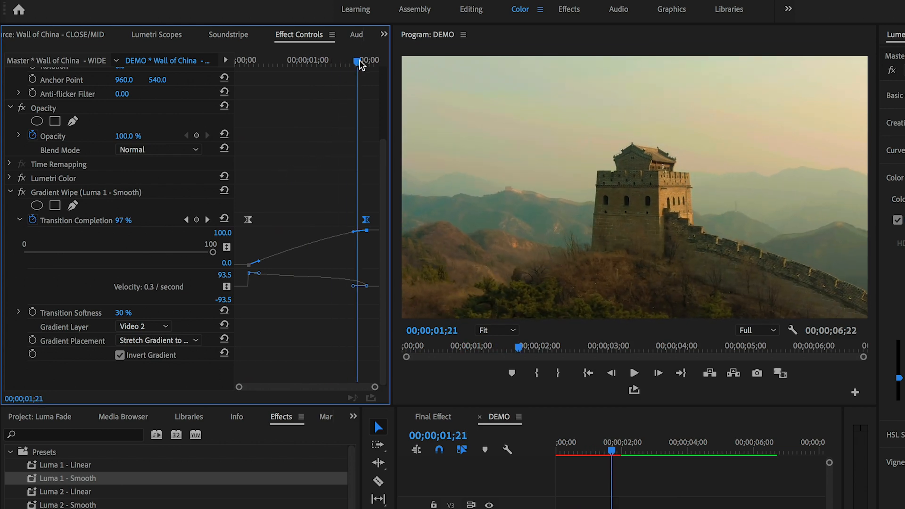
- Turn off Invert Gradient in the WIDE clip's Gradient Wipe and play back the transition
click(119, 355)
drag(277, 61, 212, 63)
key(space)
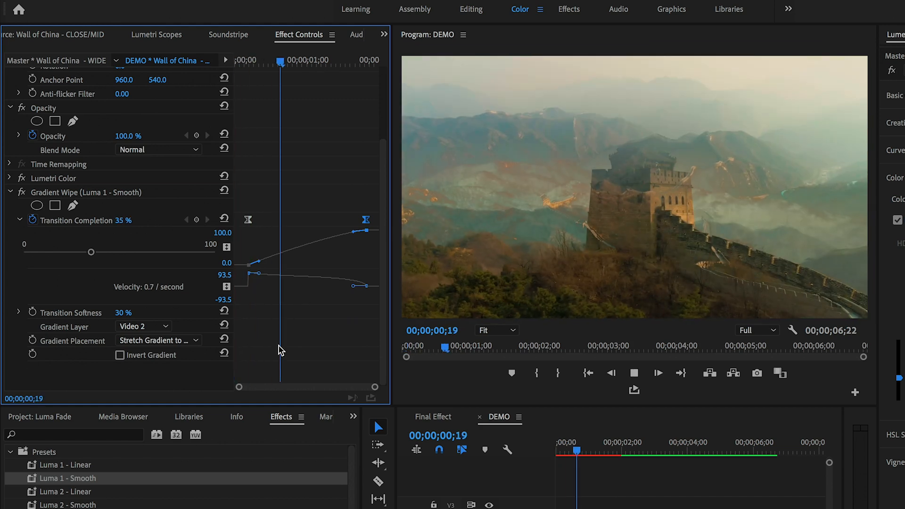
key(space)
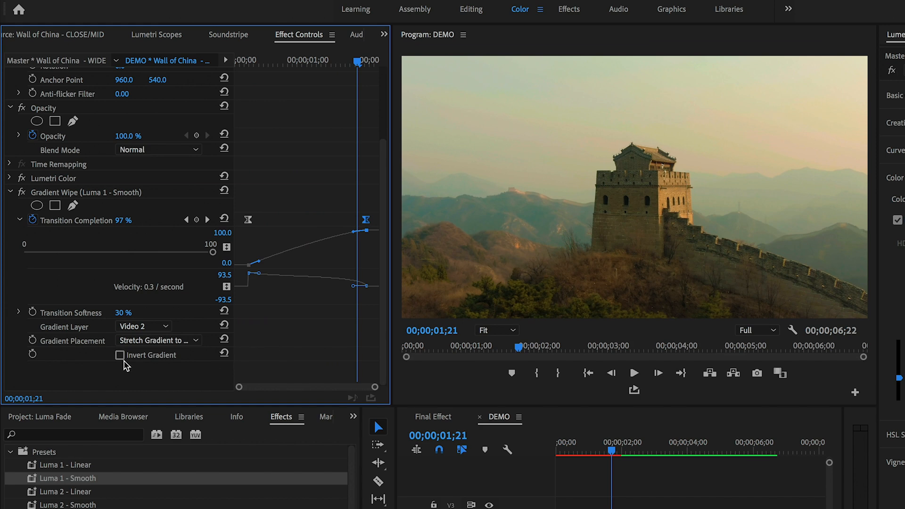
- Play back the luma fade transition from the start of the DEMO sequence
drag(316, 61, 225, 70)
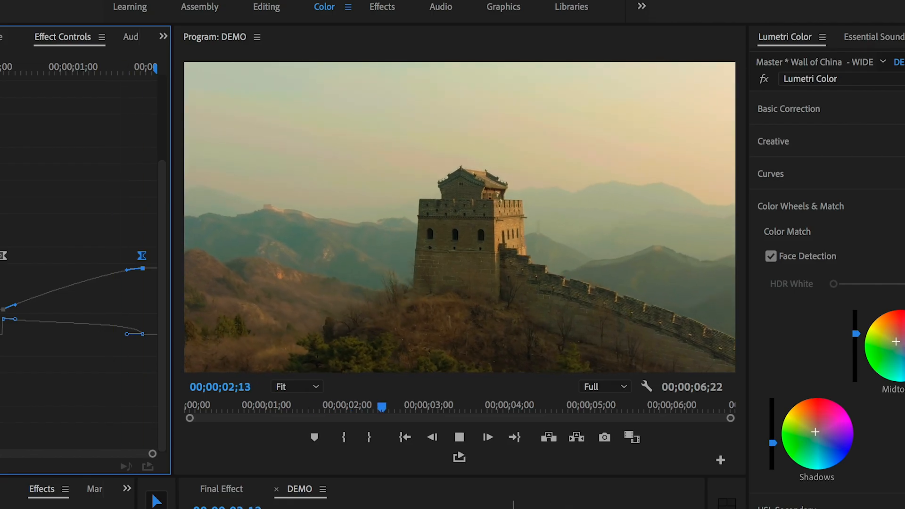
key(space)
key(Home)
key(space)
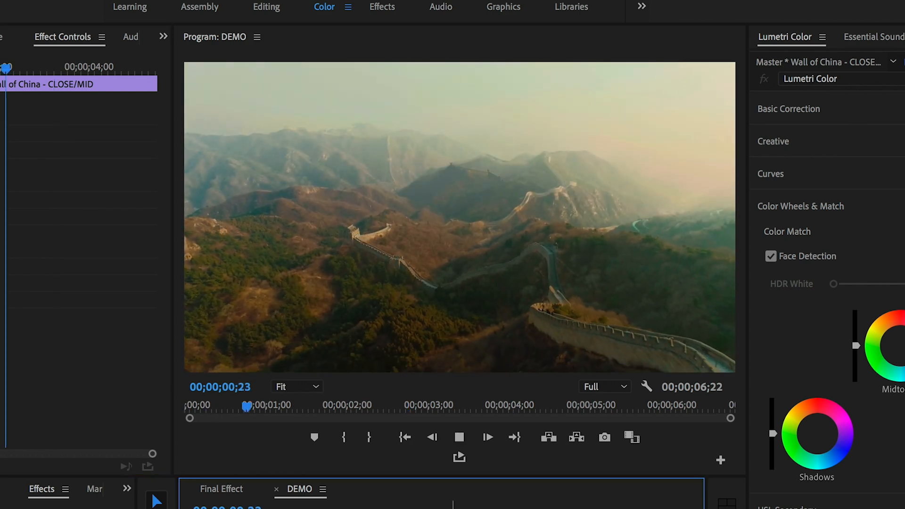
key(space)
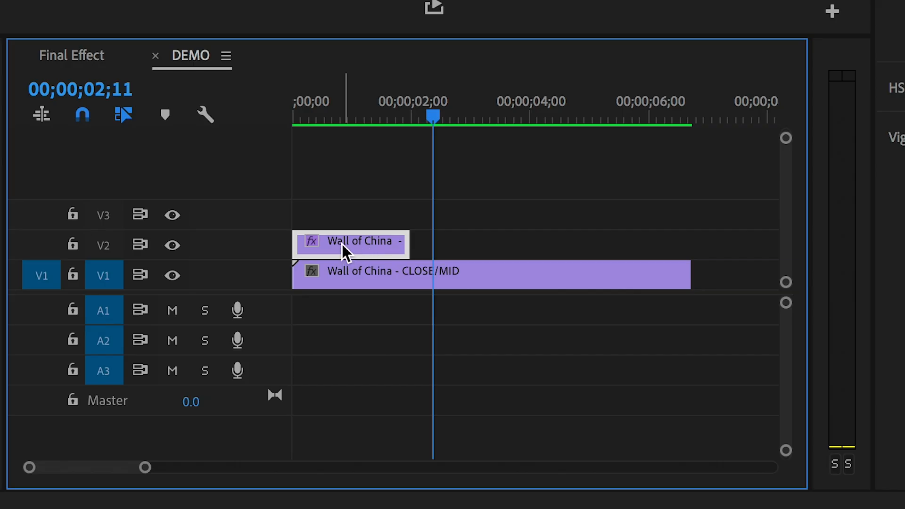
- Duplicate the WIDE clip on V2 with the copy starting at 00;00;02;22, and extend the copy to the end of the CLOSE/MID clip
drag(345, 243, 509, 244)
click(500, 121)
click(505, 254)
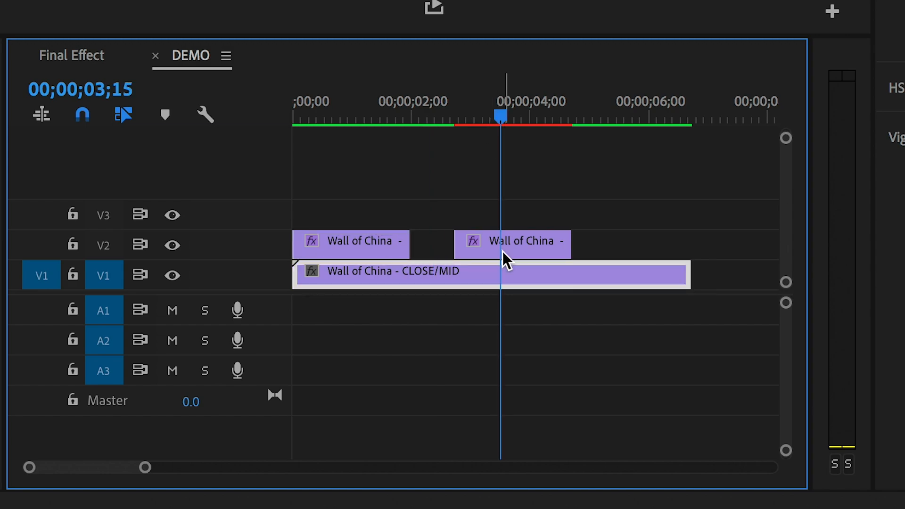
click(455, 108)
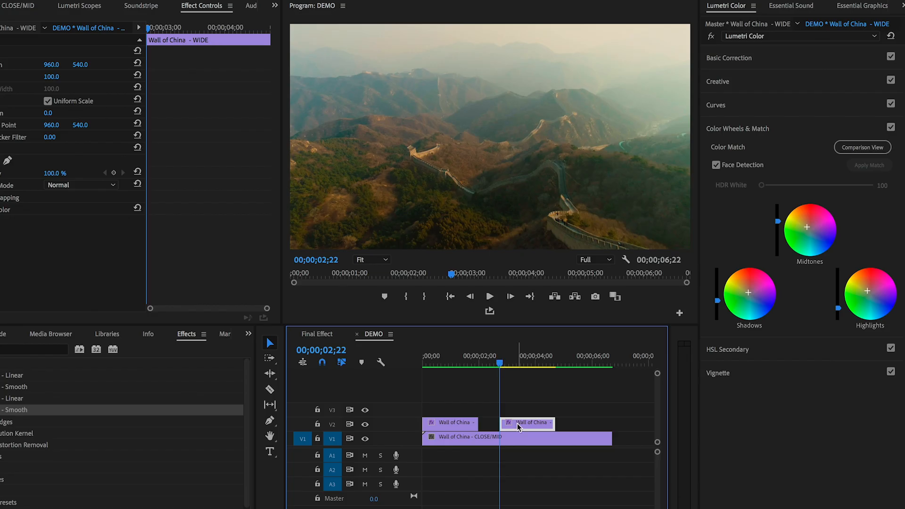
mouse_move(519, 427)
mouse_down()
mouse_move(573, 427)
mouse_move(500, 427)
mouse_up()
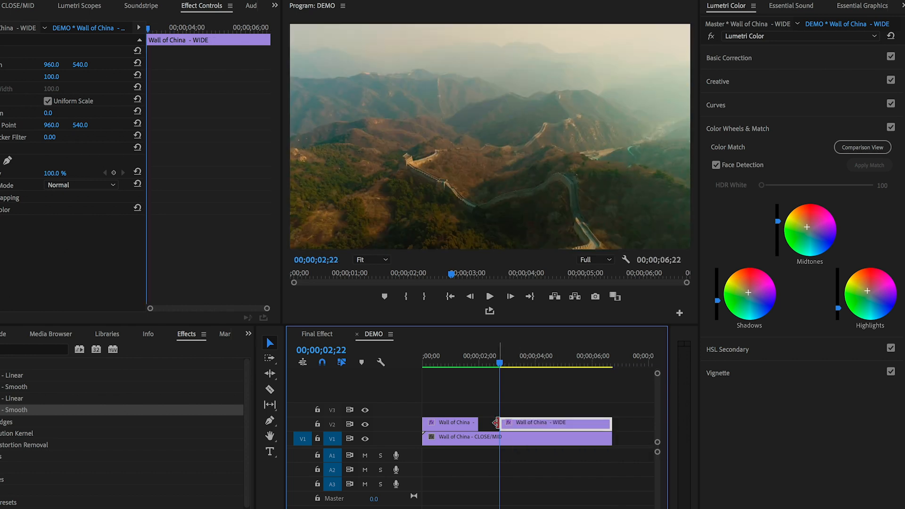
- Split the second WIDE clip on V2 at 00;00;04;22 and delete the portion after the cut
drag(505, 356, 557, 370)
key(c)
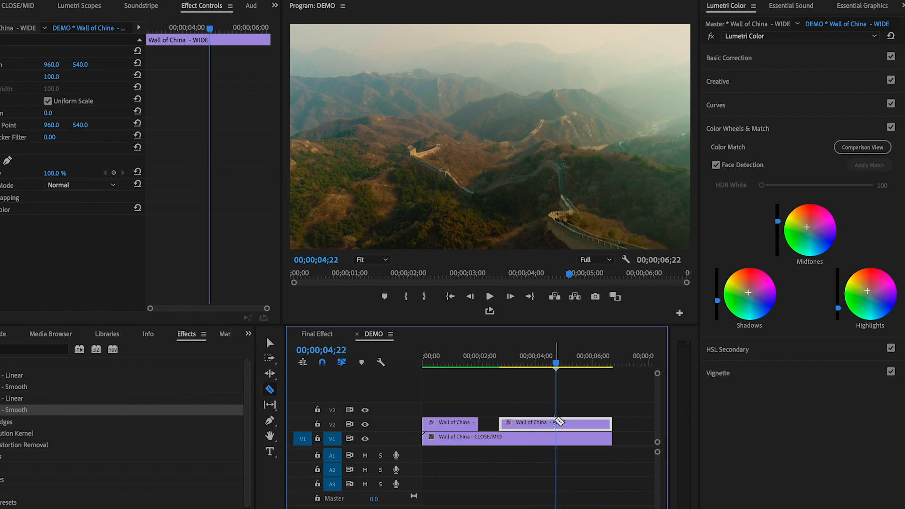
click(559, 424)
key(v)
click(572, 425)
key(Delete)
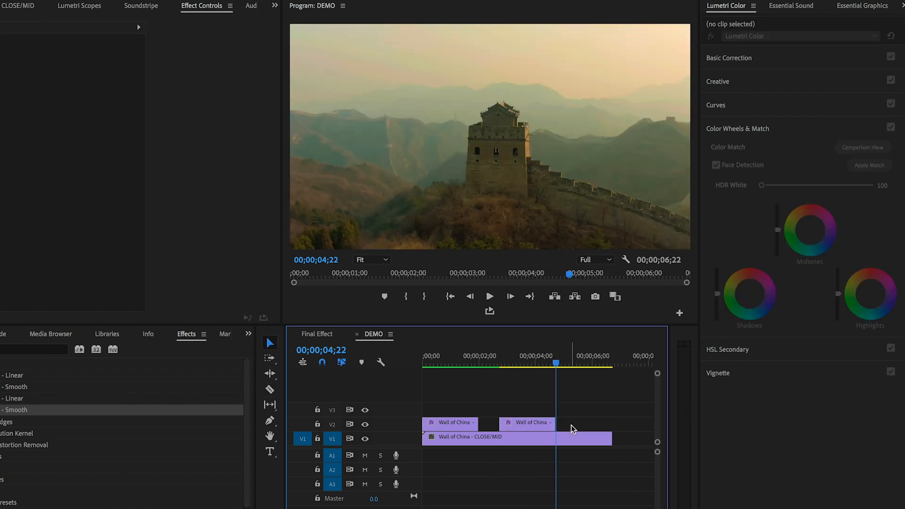
- Split the CLOSE/MID clip on V1 at 00;00;04;22 and delete its remainder so both clips end together
key(c)
click(557, 442)
key(v)
click(569, 442)
key(Delete)
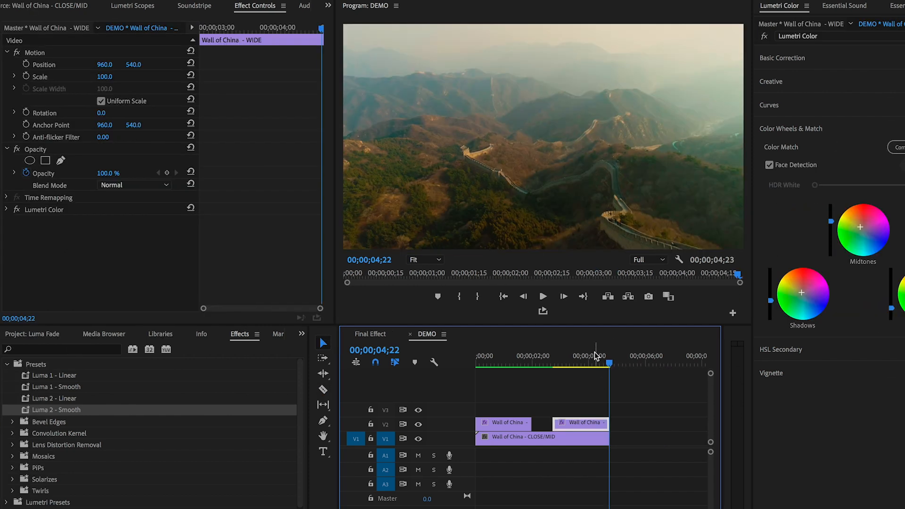
- Apply the Luma 2 - Smooth preset to the second WIDE clip on V2 and show its Gradient Wipe settings from the clip start
click(589, 366)
drag(46, 415, 579, 426)
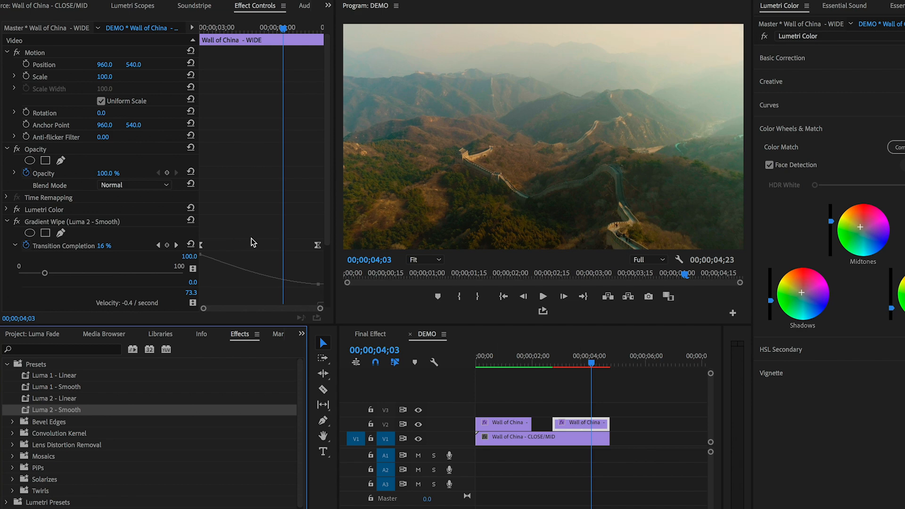
scroll(254, 243, down, 3)
key(Up)
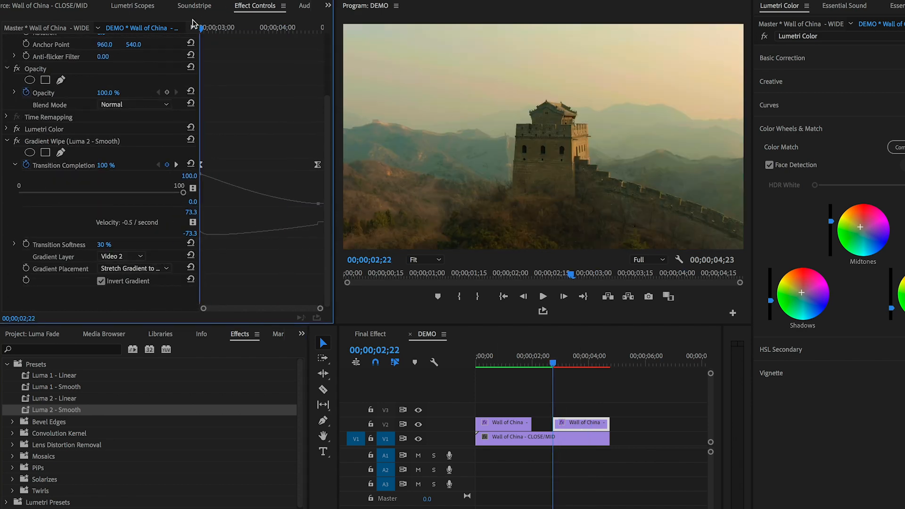
- Adjust the timing of the ending Transition Completion keyframe on the second WIDE clip and preview the gradient wipe
drag(204, 28, 316, 65)
drag(314, 28, 193, 35)
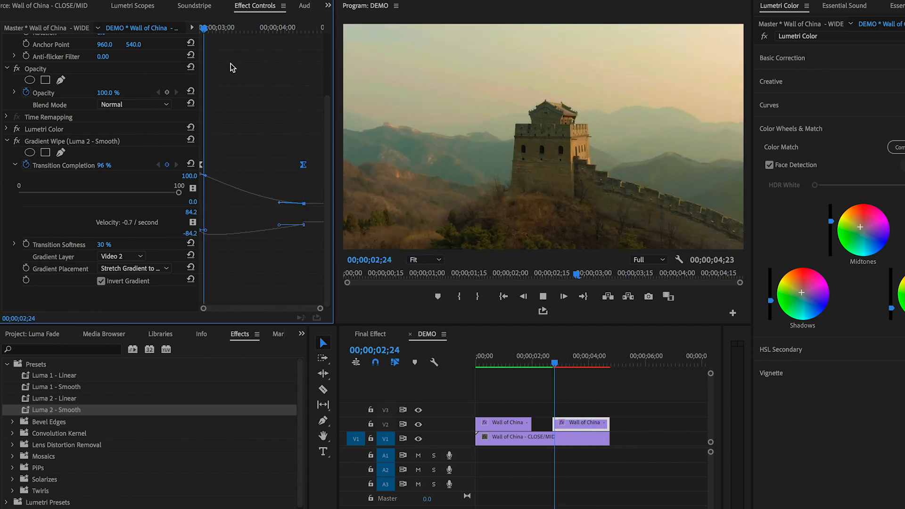
key(space)
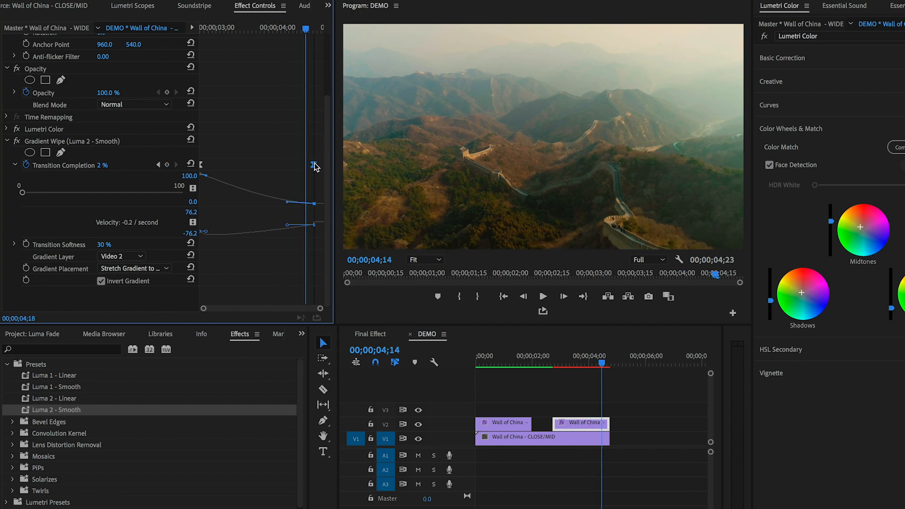
drag(304, 34, 183, 37)
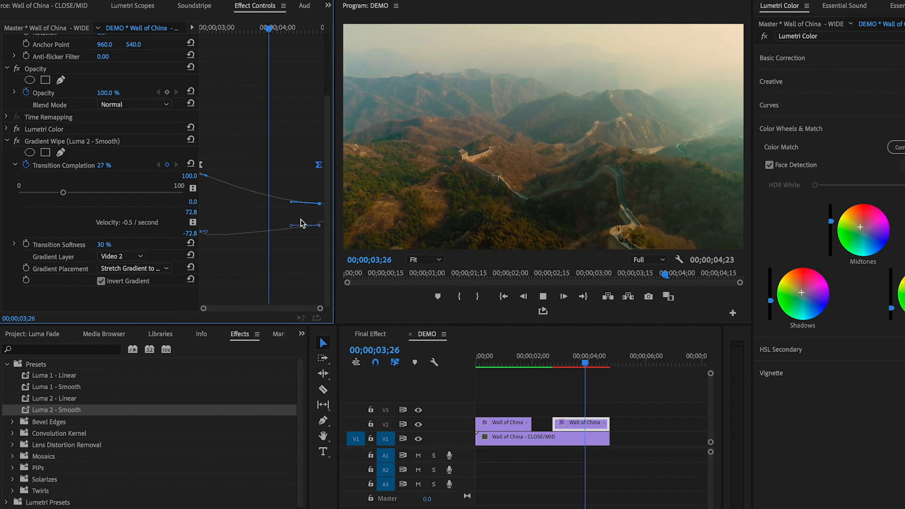
- Turn on Loop Playback for the DEMO sequence and play both luma fades from the start
click(504, 362)
key(Home)
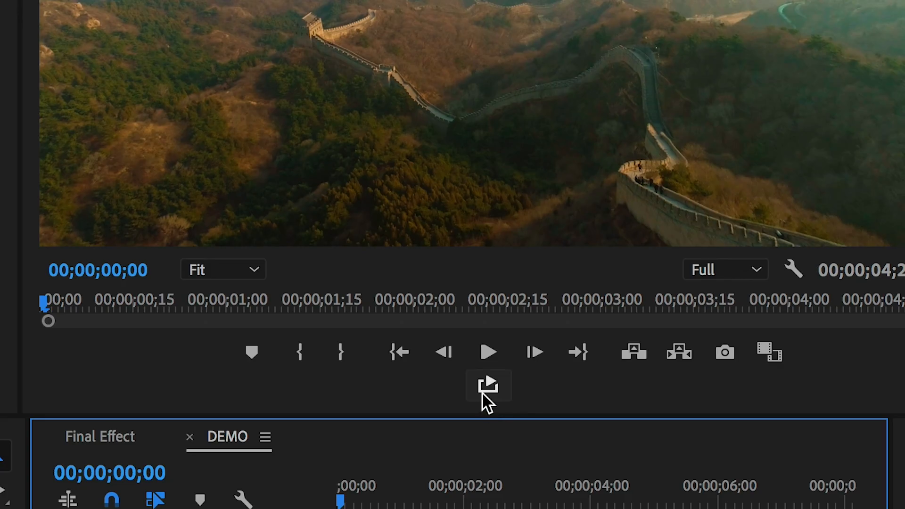
click(488, 387)
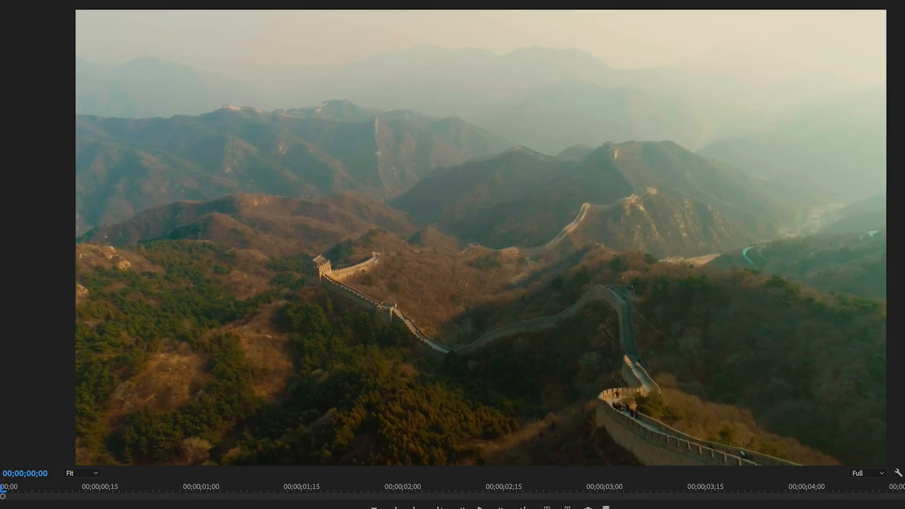
key(space)
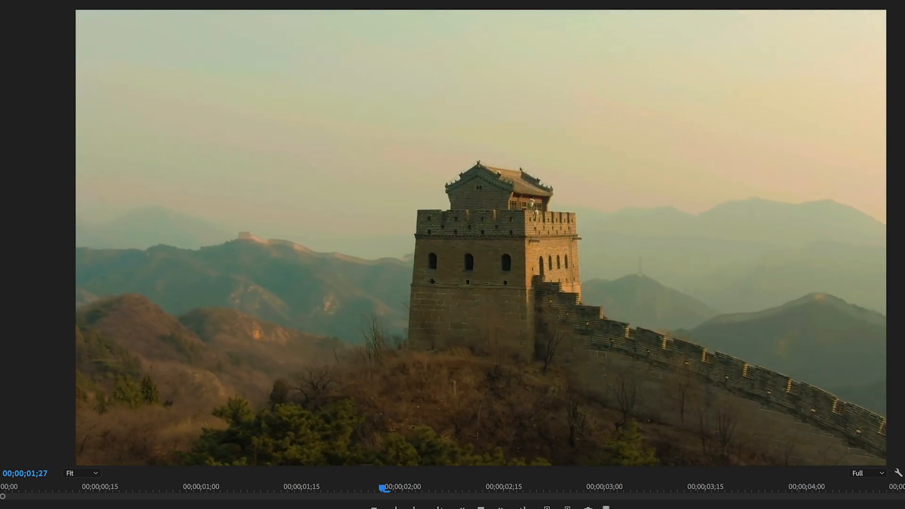